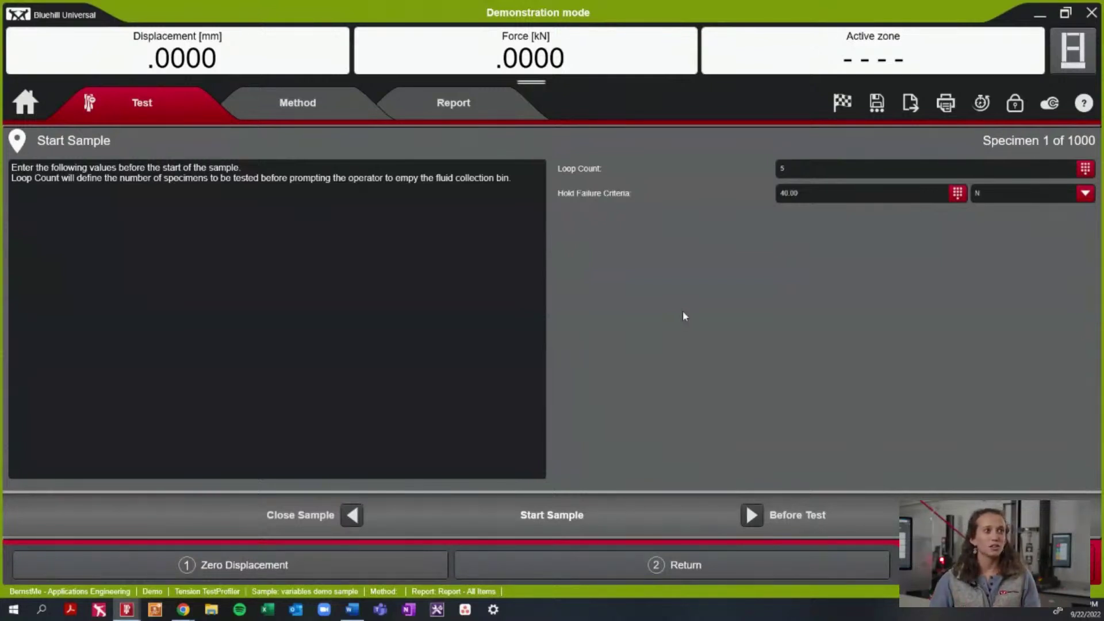
Bring up the help window to read the Variable event topic and its list of variables, and minimize it when done
mouse_move(127, 609)
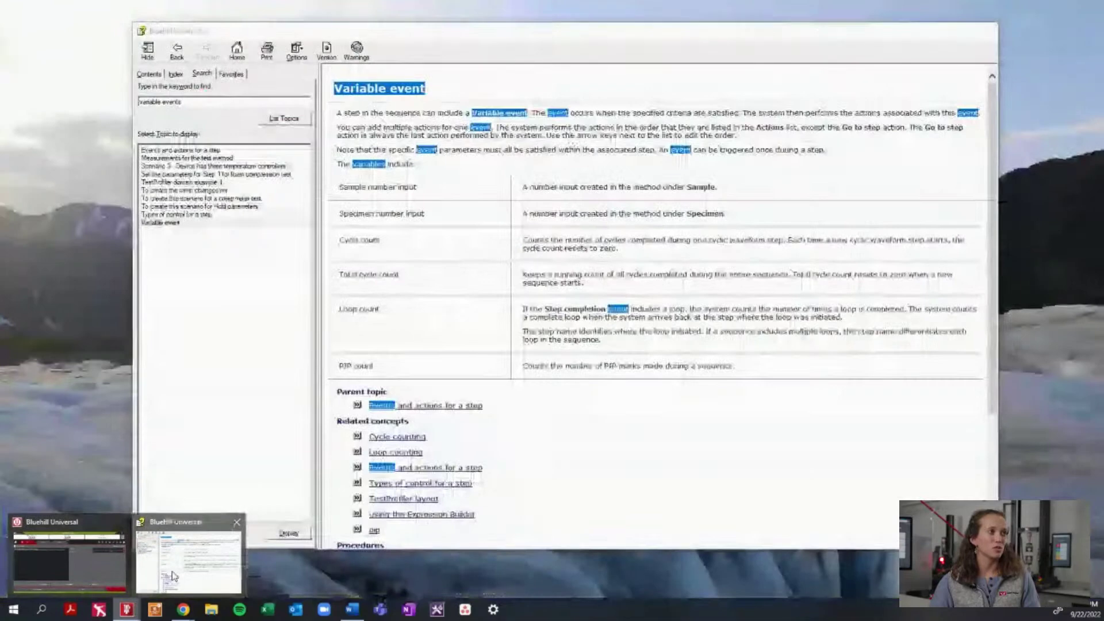
left_click(172, 575)
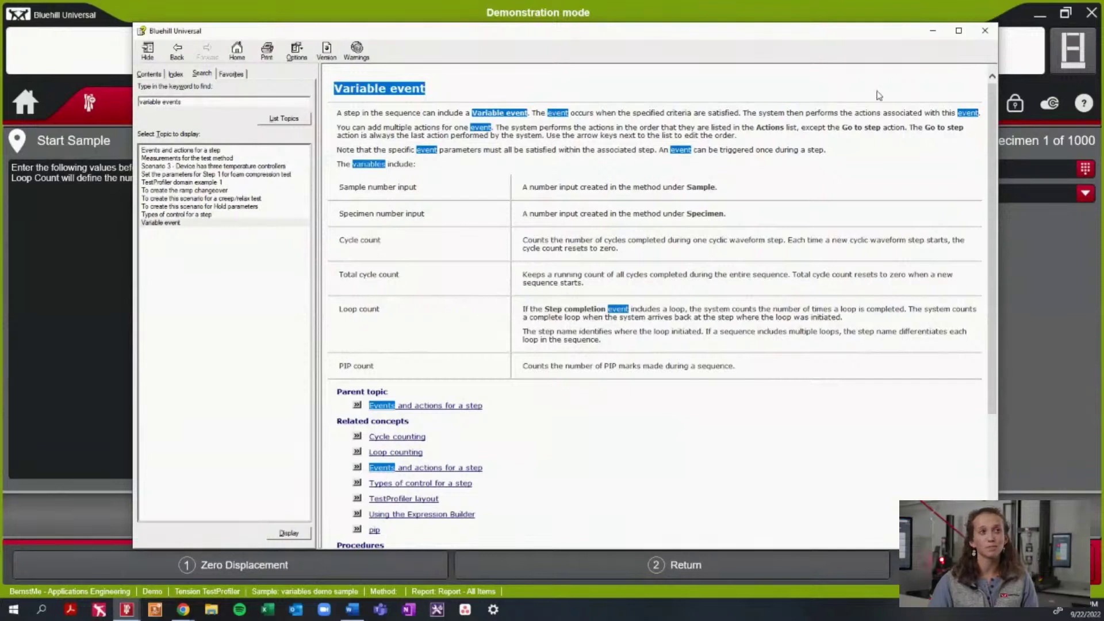
left_click(934, 36)
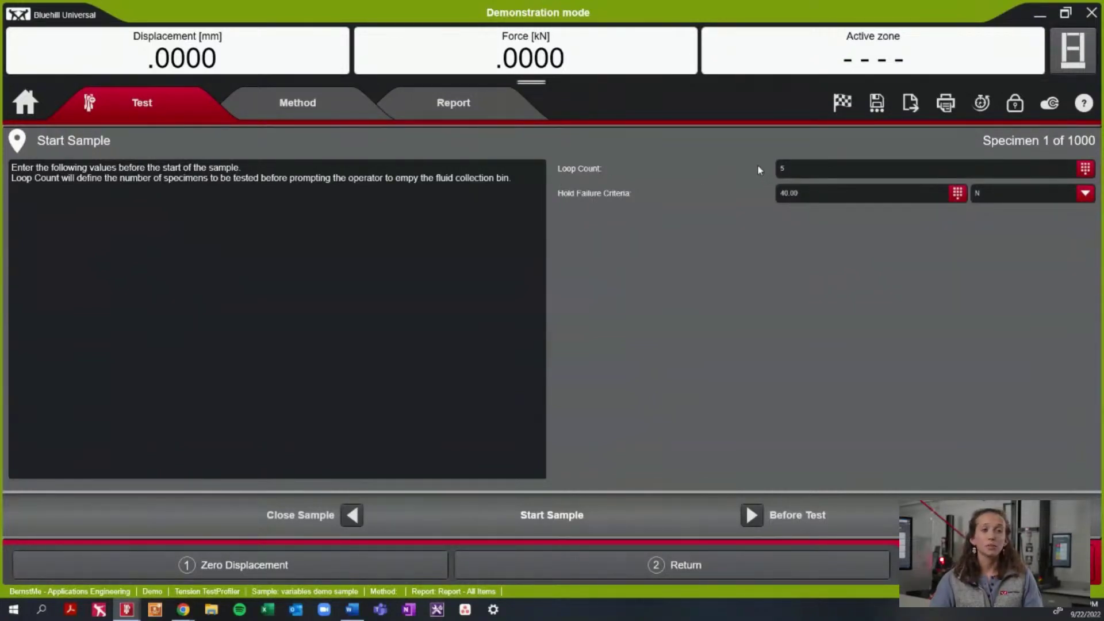
Check the Loop Count entry on the Start Sample page and among the method's sample number inputs
left_click(1085, 167)
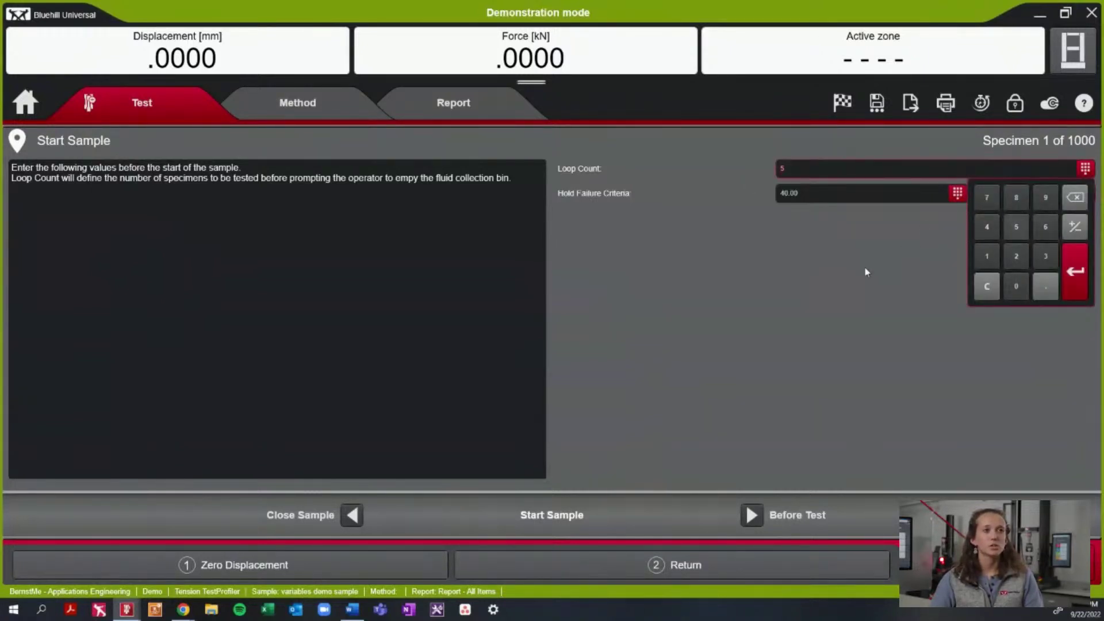
left_click(844, 302)
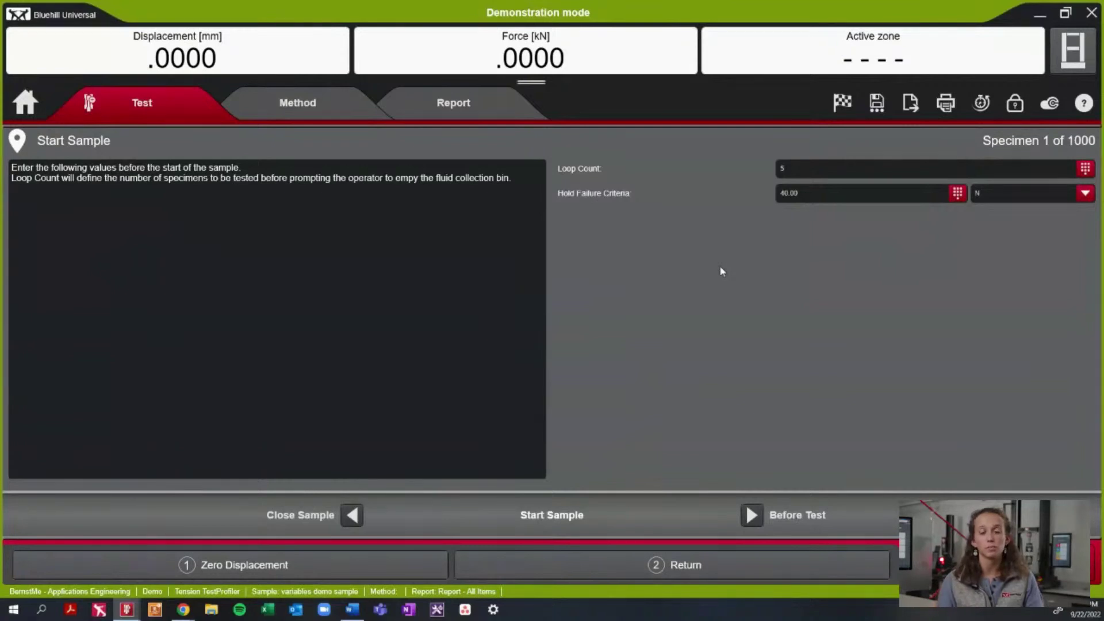
left_click(291, 104)
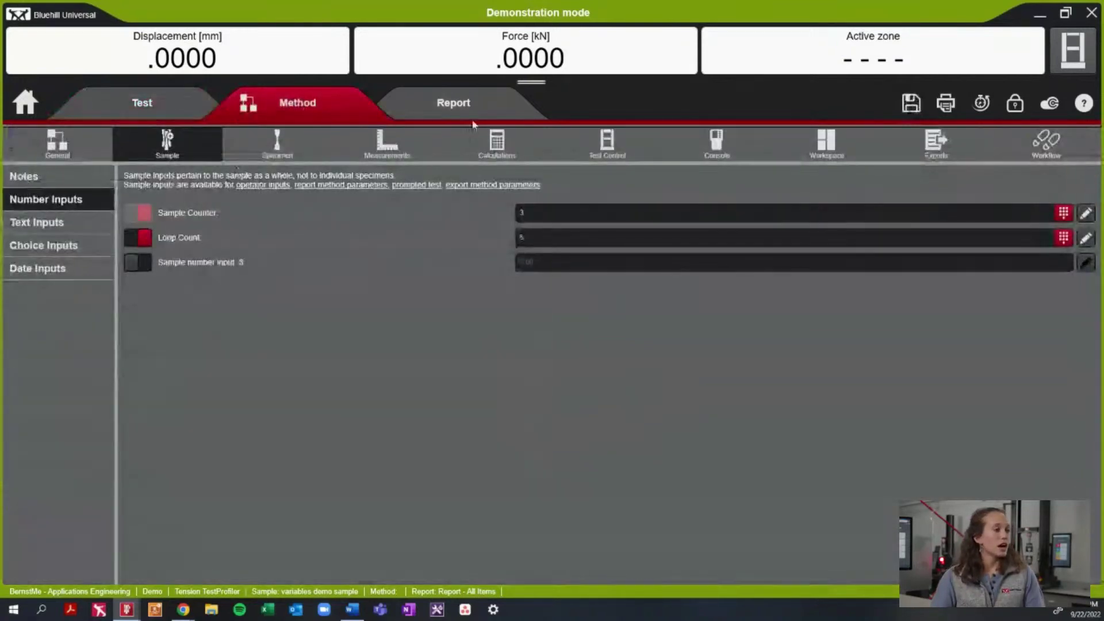
Examine the Set a variable action under the Counter Check step's Step entry event in the test sequence
left_click(596, 145)
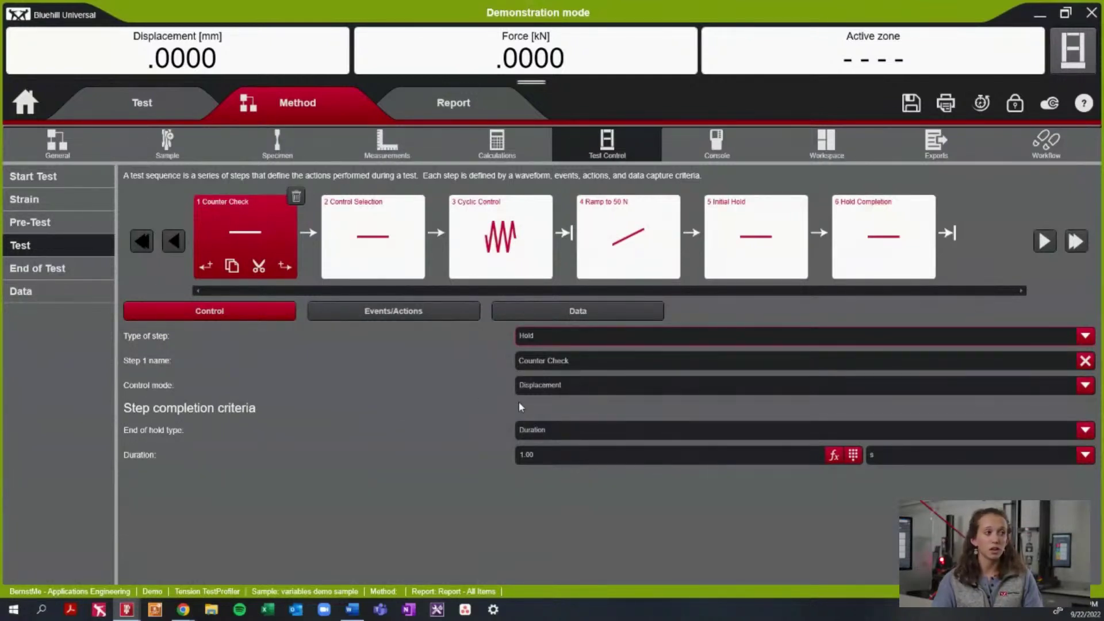
left_click(440, 314)
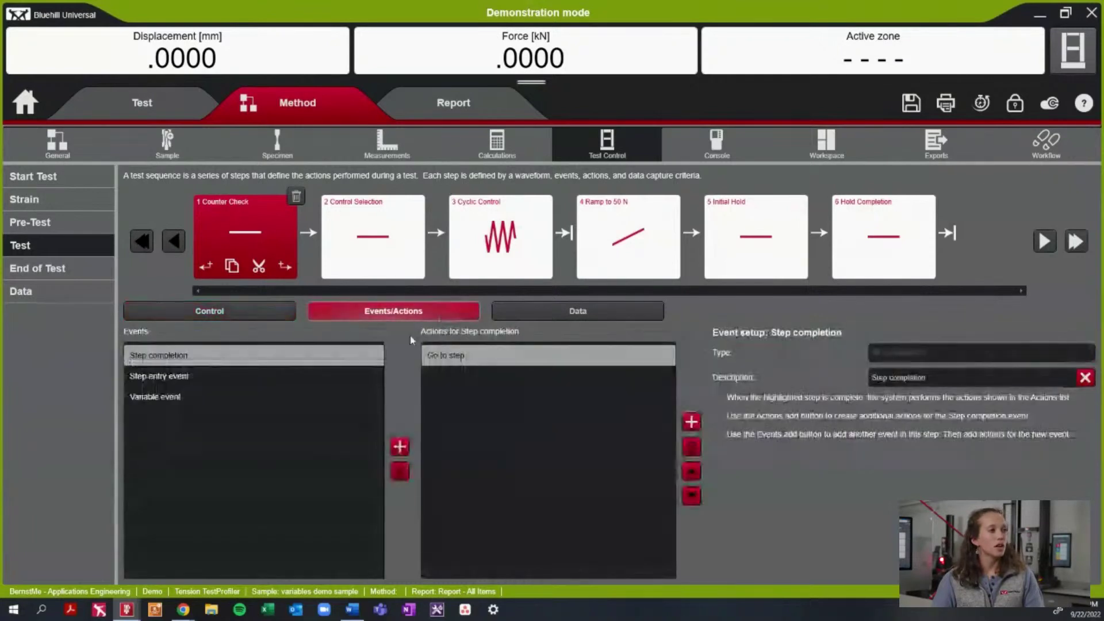
left_click(235, 387)
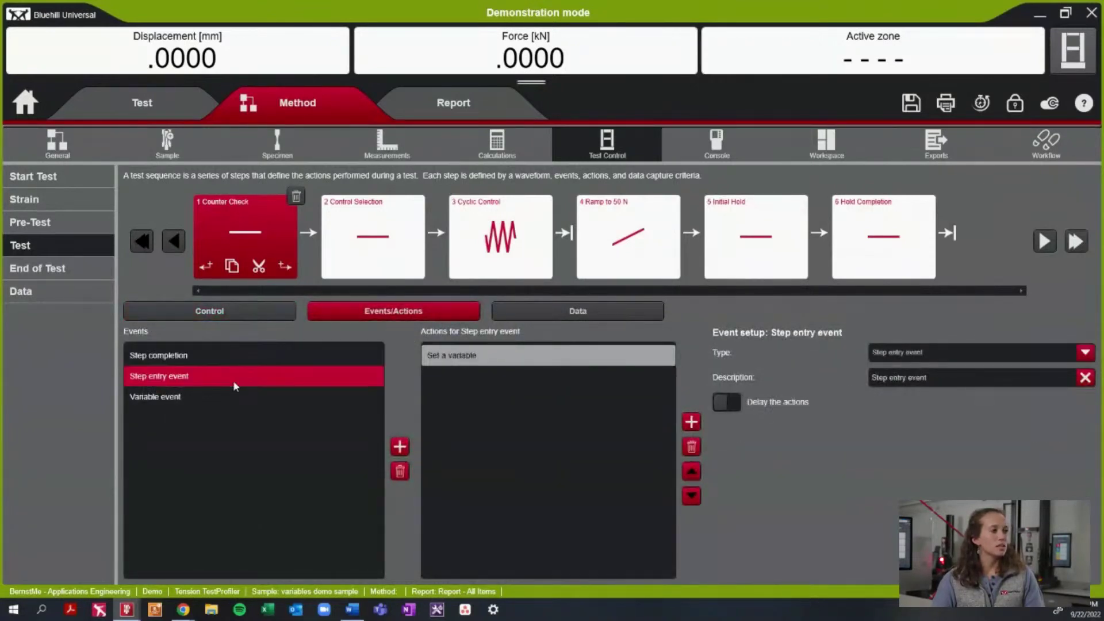
left_click(467, 357)
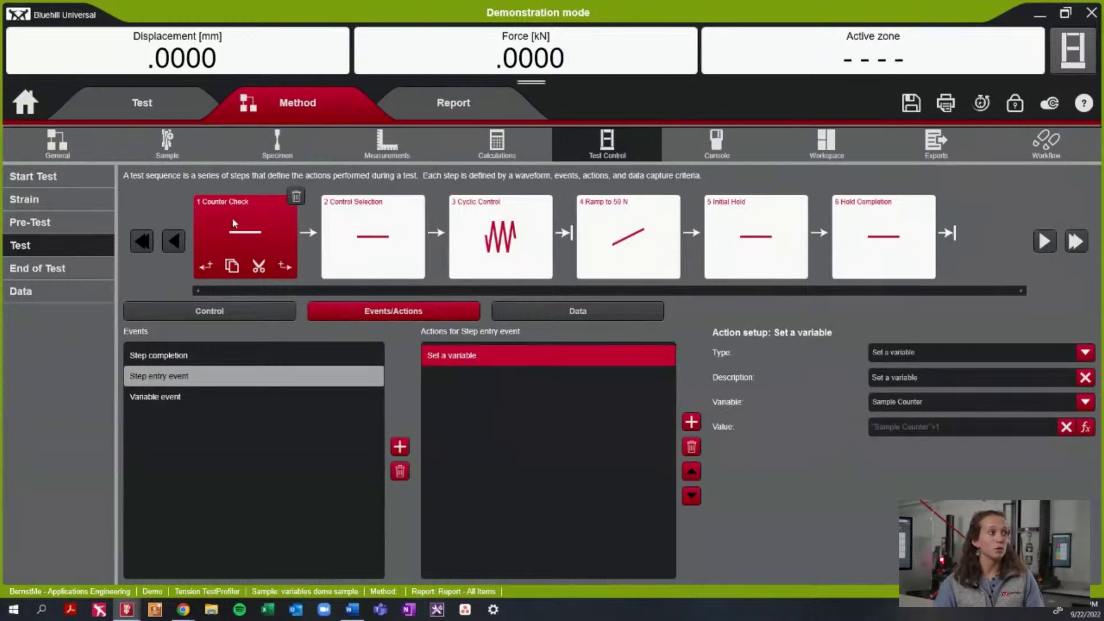
Compare the sample's Sample Counter number input with the variable-setting action in the Counter Check step's entry event
left_click(173, 147)
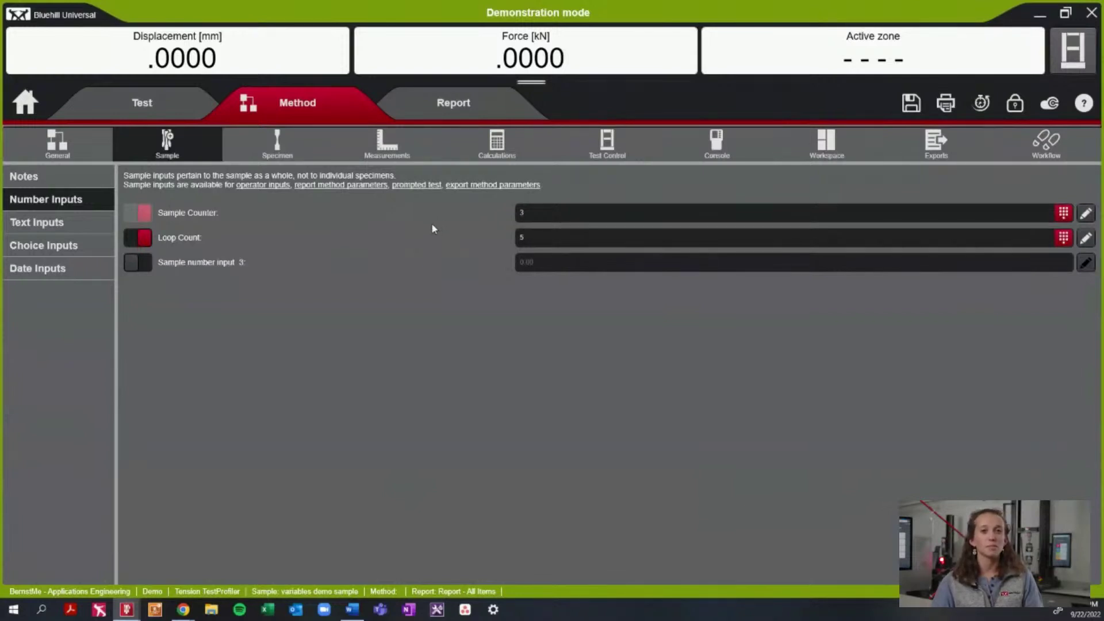
left_click(604, 144)
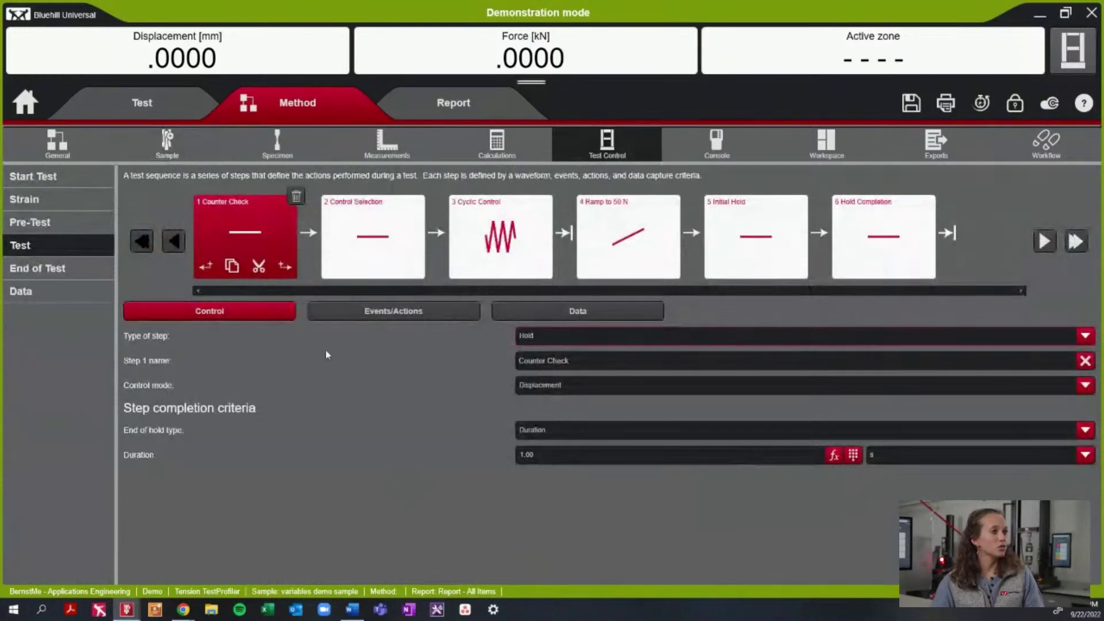
left_click(380, 311)
left_click(215, 382)
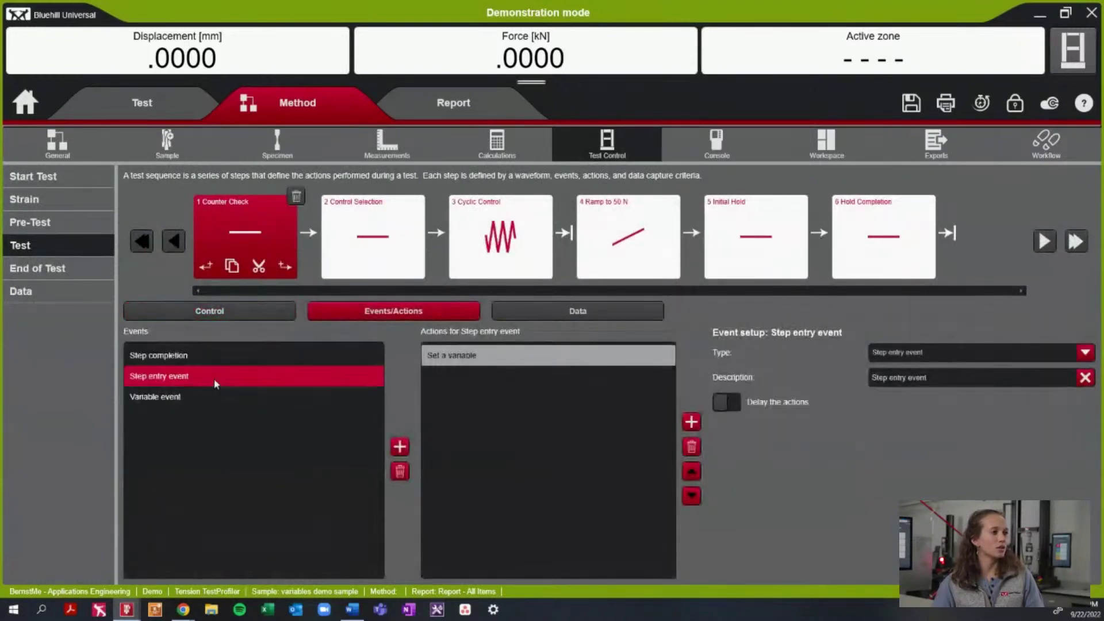
left_click(490, 357)
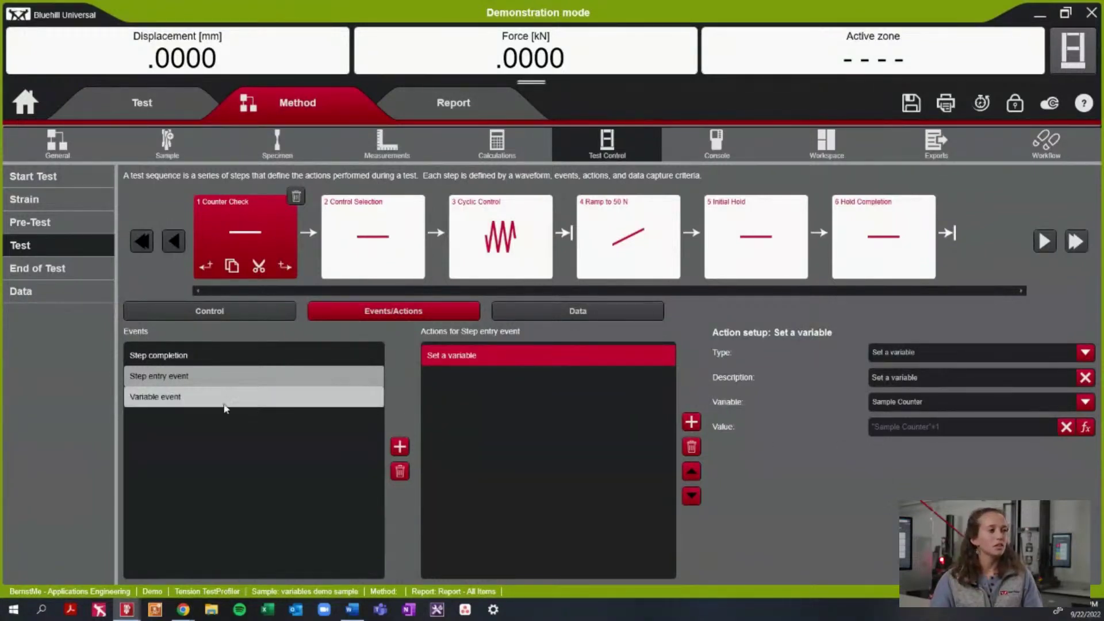
Review the Counter Check step's Variable event criteria and its Operator Alert and Set a variable actions
left_click(187, 404)
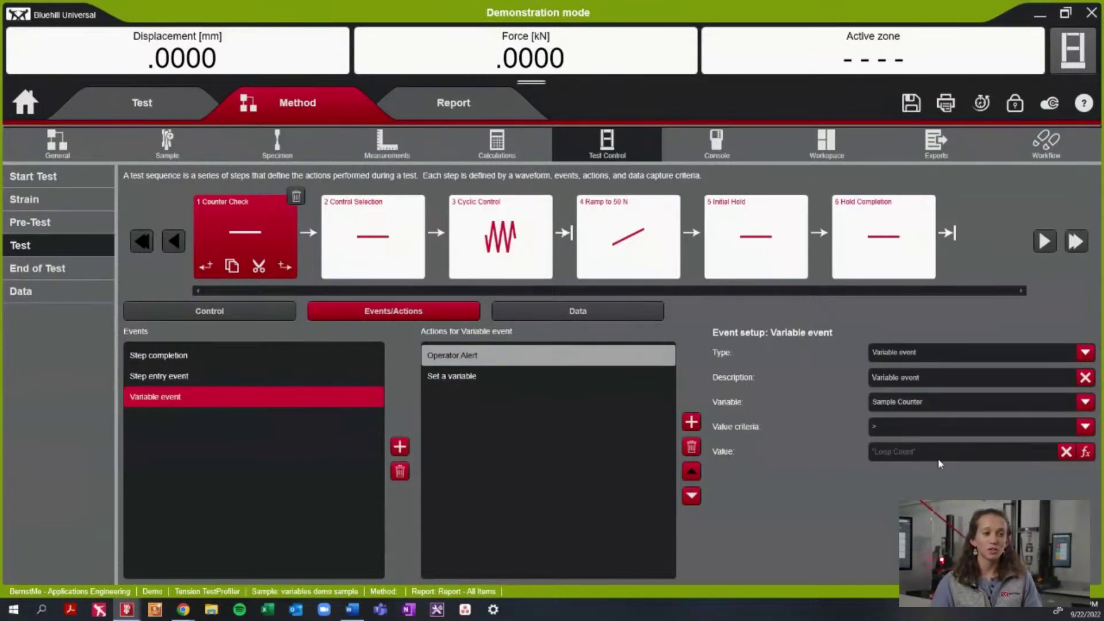
left_click(487, 355)
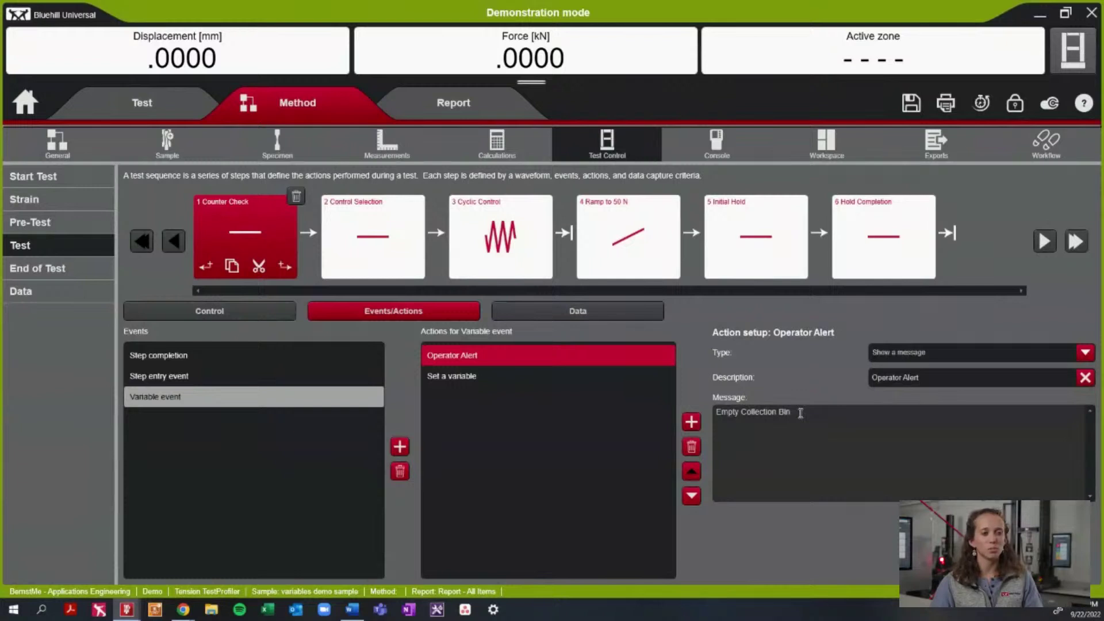
left_click(486, 380)
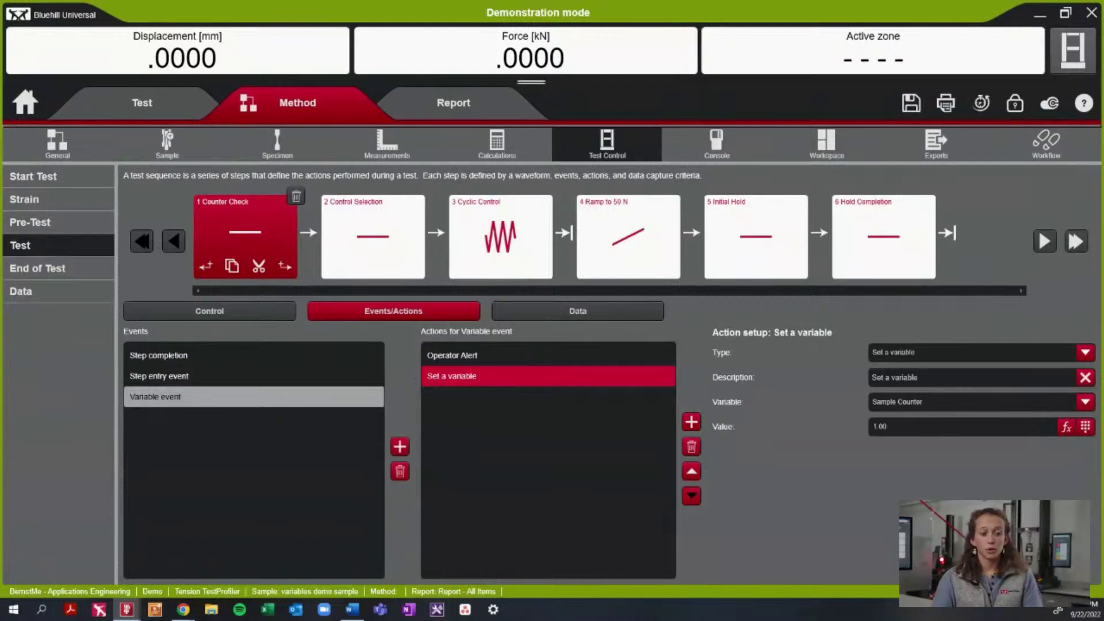
Advance the test workflow to Before Test and view the available Control Option choices without changing the selection
left_click(172, 102)
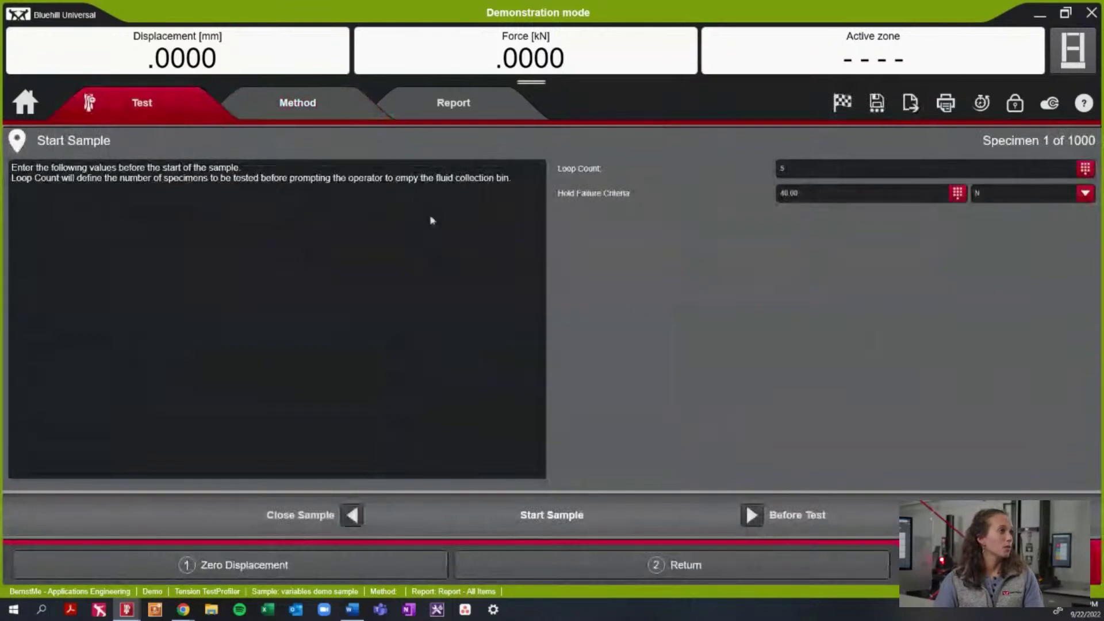
left_click(749, 513)
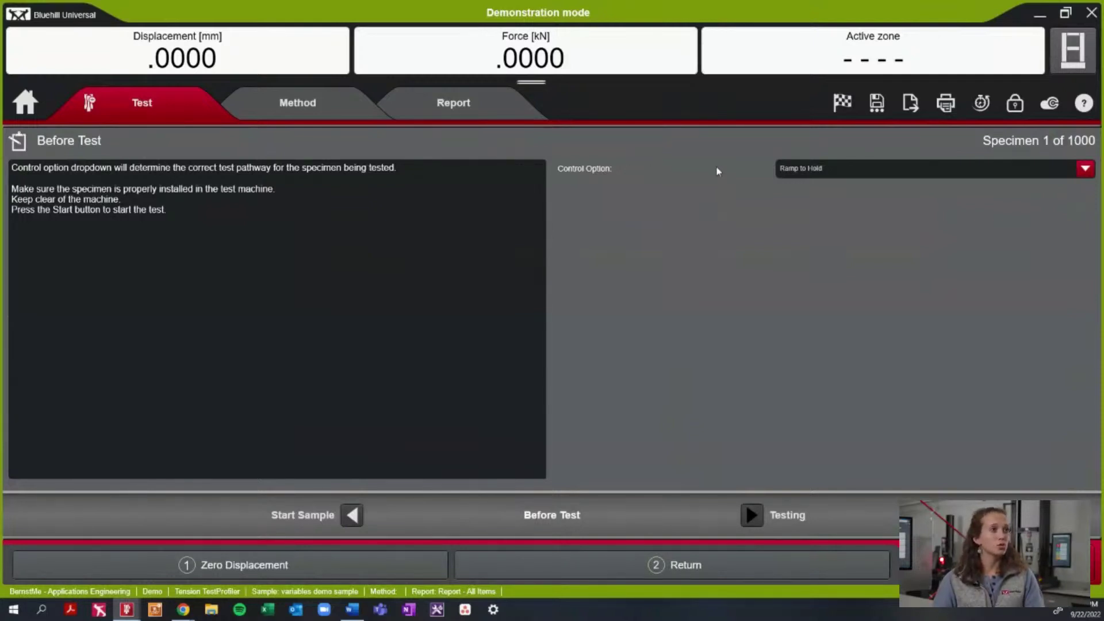
left_click(821, 174)
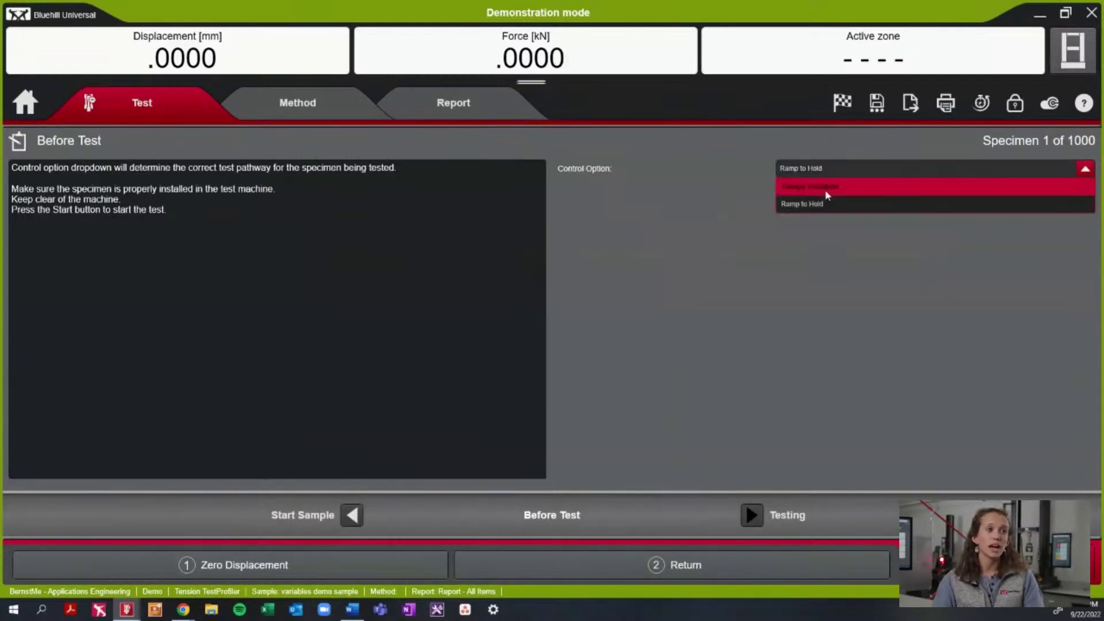
left_click(734, 197)
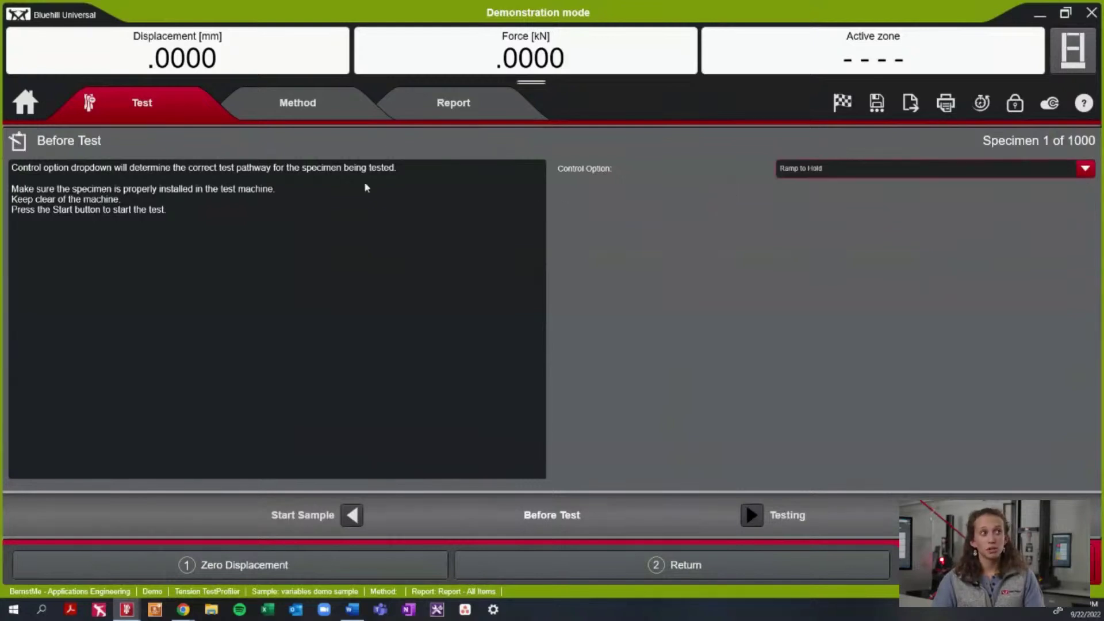
Inspect the choices and assigned numbers in the specimen's Control Option properties, and view the specimen number inputs
left_click(305, 102)
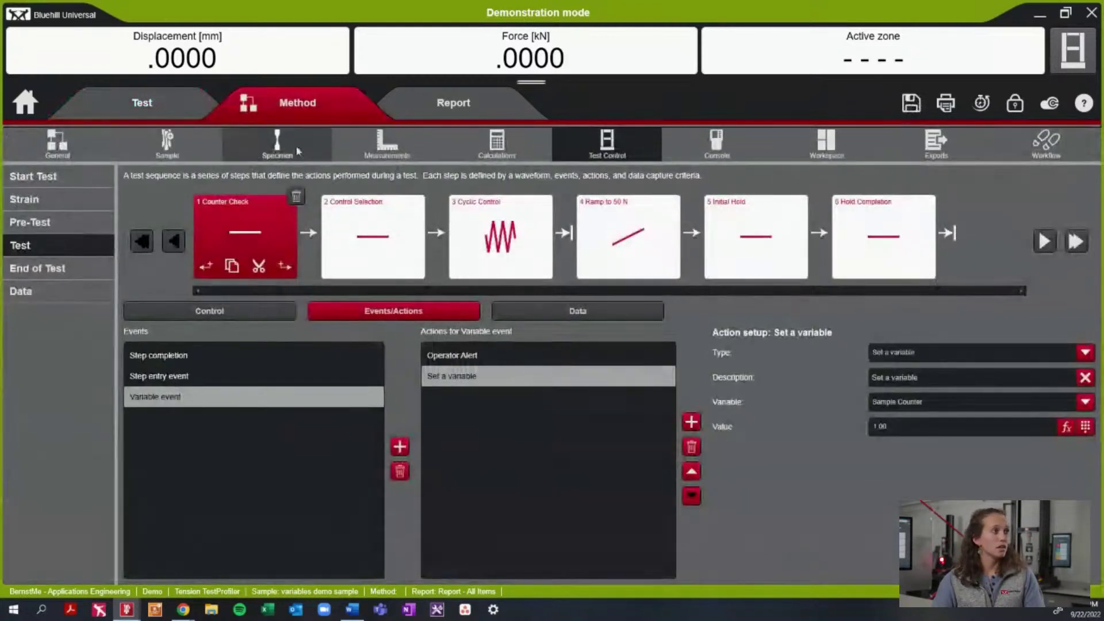
left_click(314, 152)
left_click(64, 268)
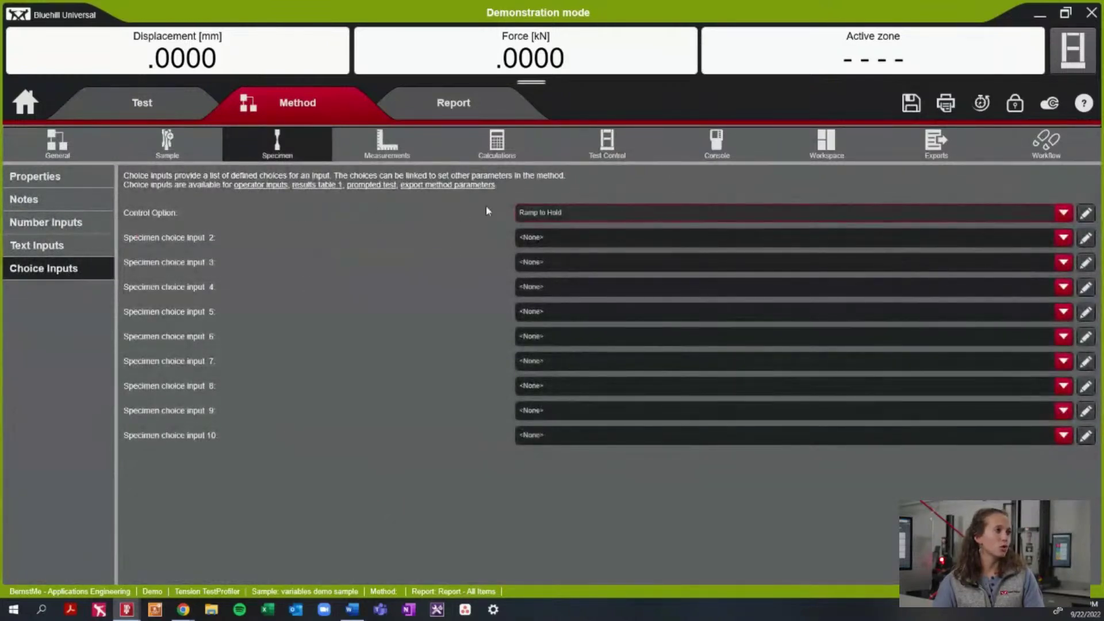
left_click(1086, 213)
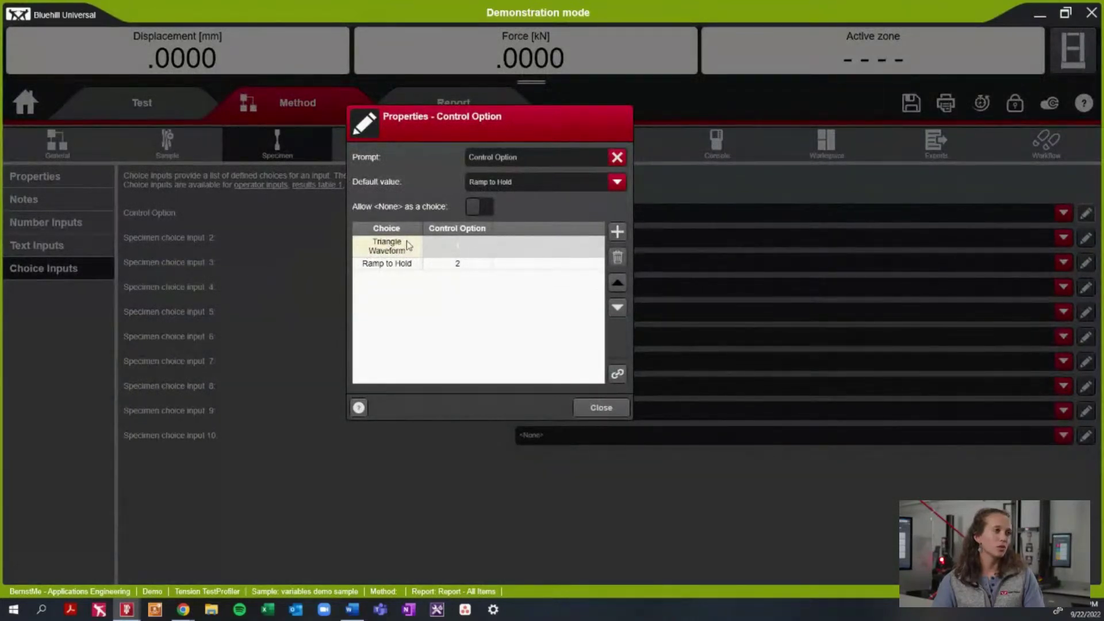
left_click(458, 246)
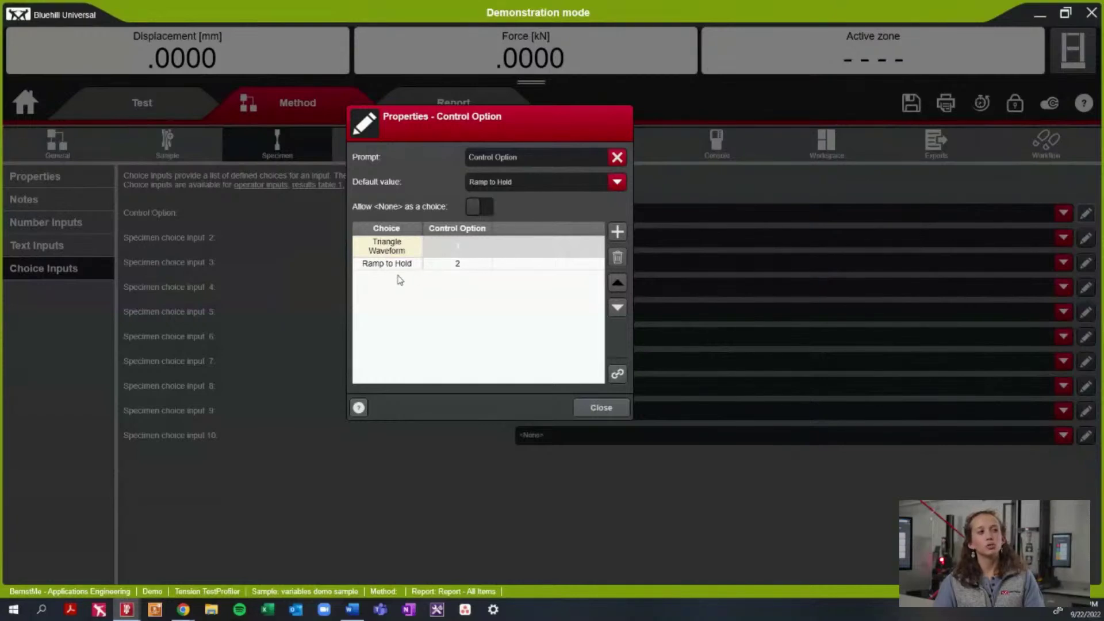
left_click(598, 408)
left_click(76, 229)
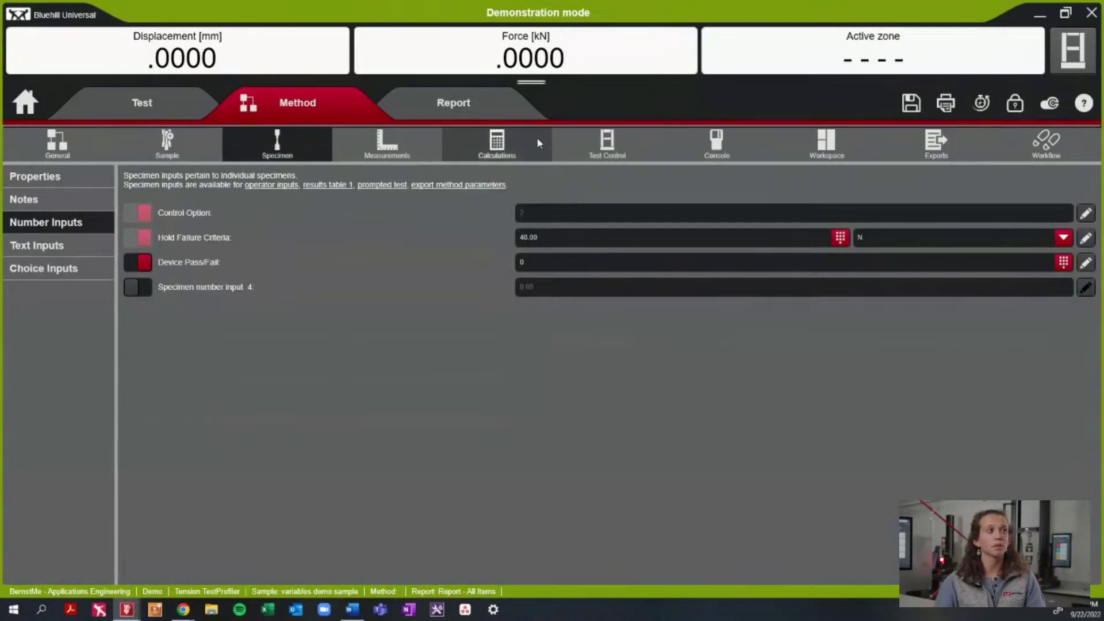
Examine the Control Selection step's Cyclic Control Check and Ramp + Hold Control Check events in the test sequence
left_click(598, 141)
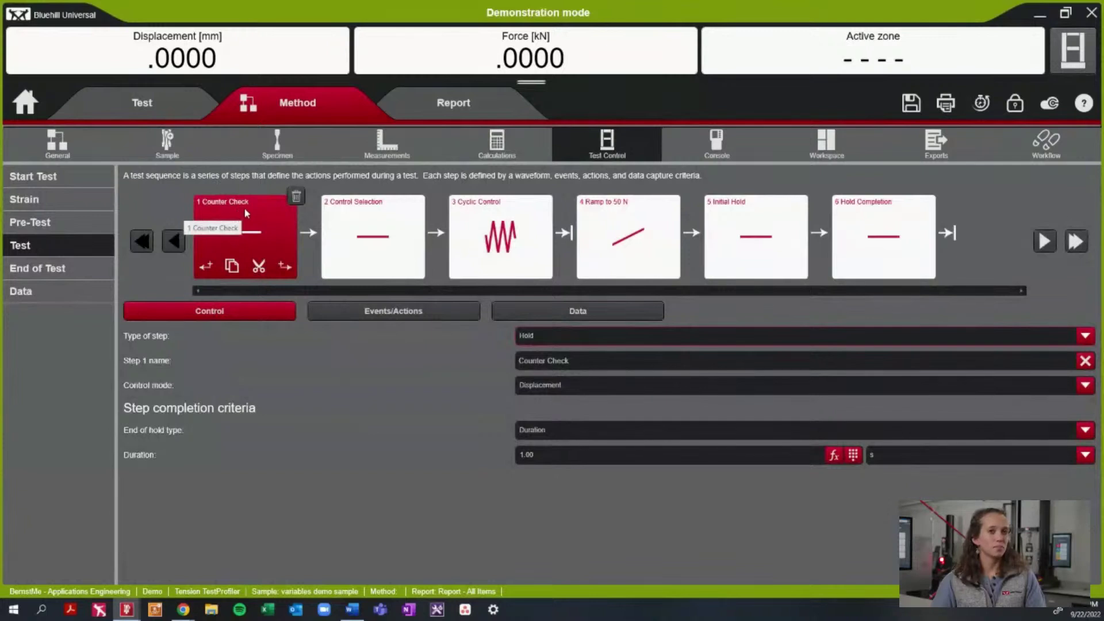
left_click(390, 223)
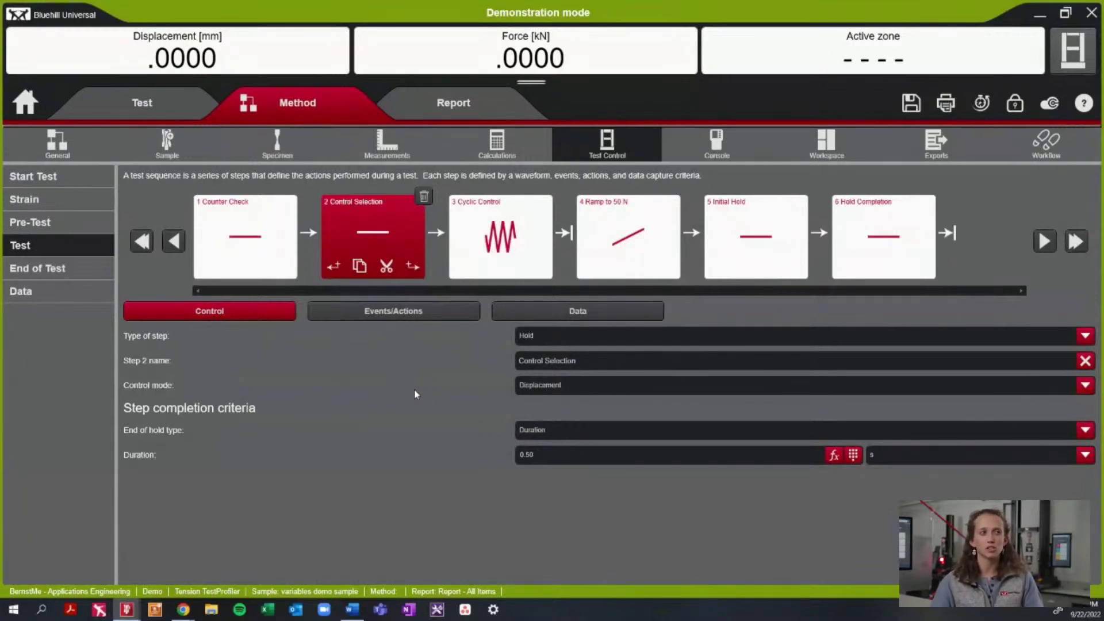
left_click(431, 314)
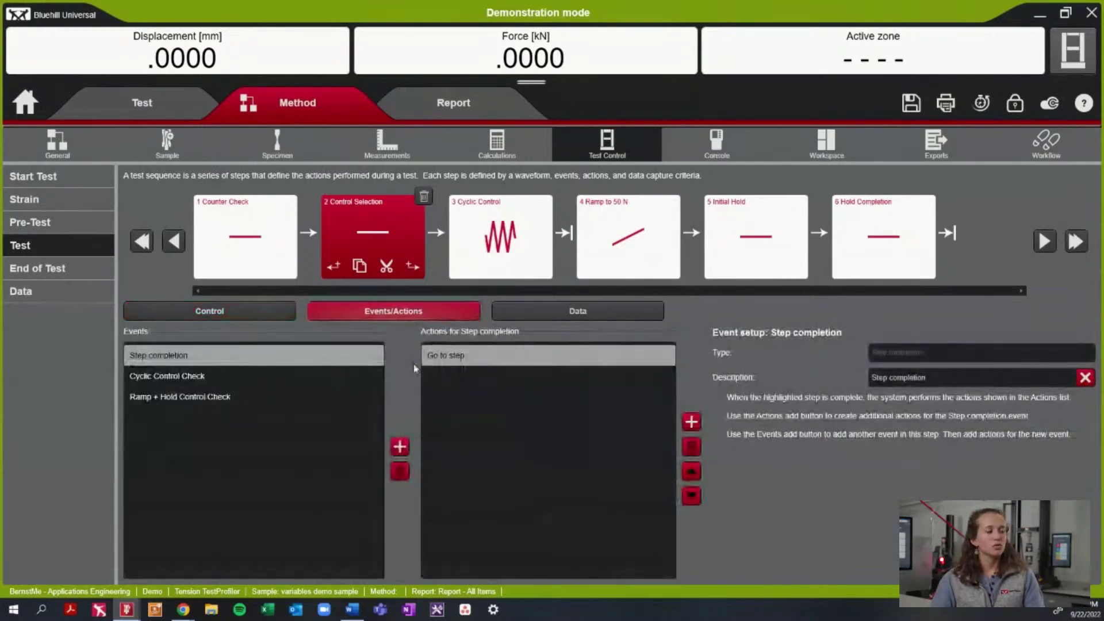
left_click(210, 376)
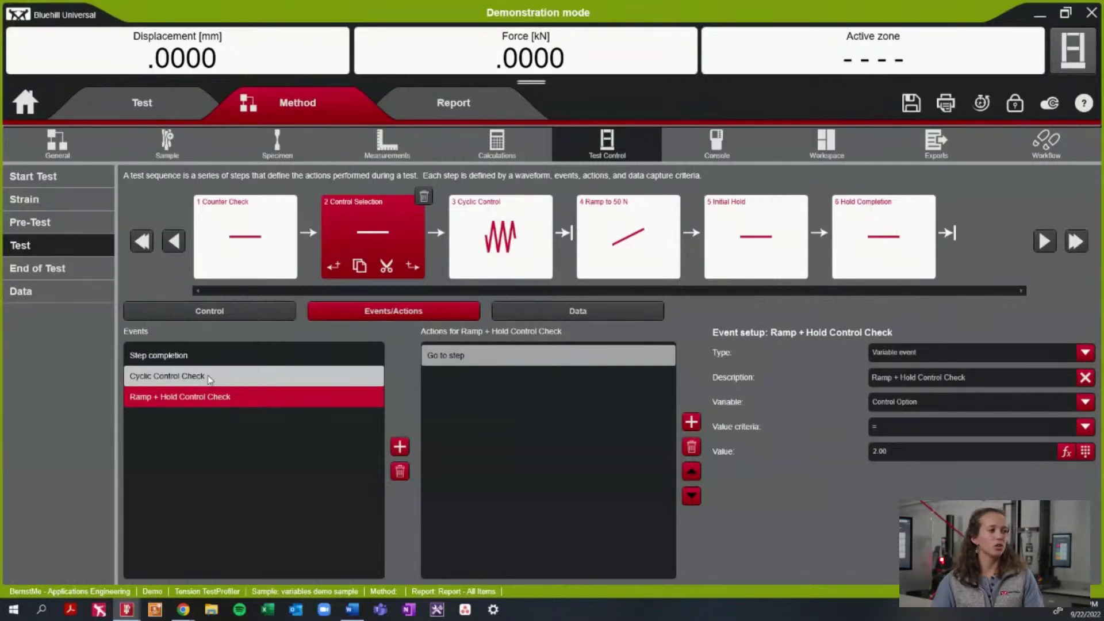
left_click(147, 377)
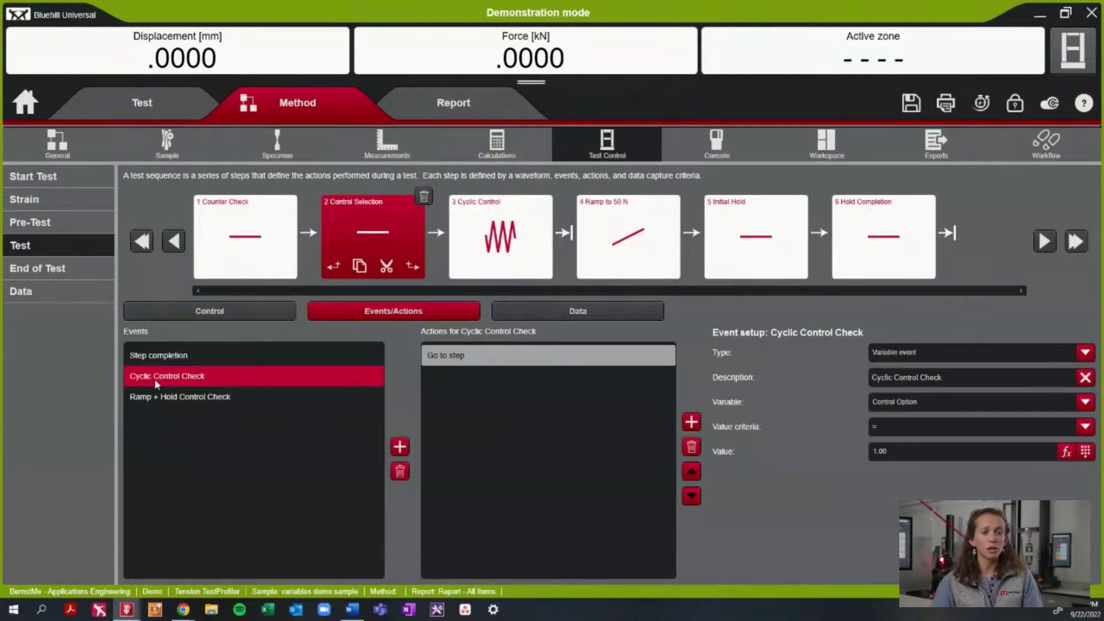
left_click(161, 404)
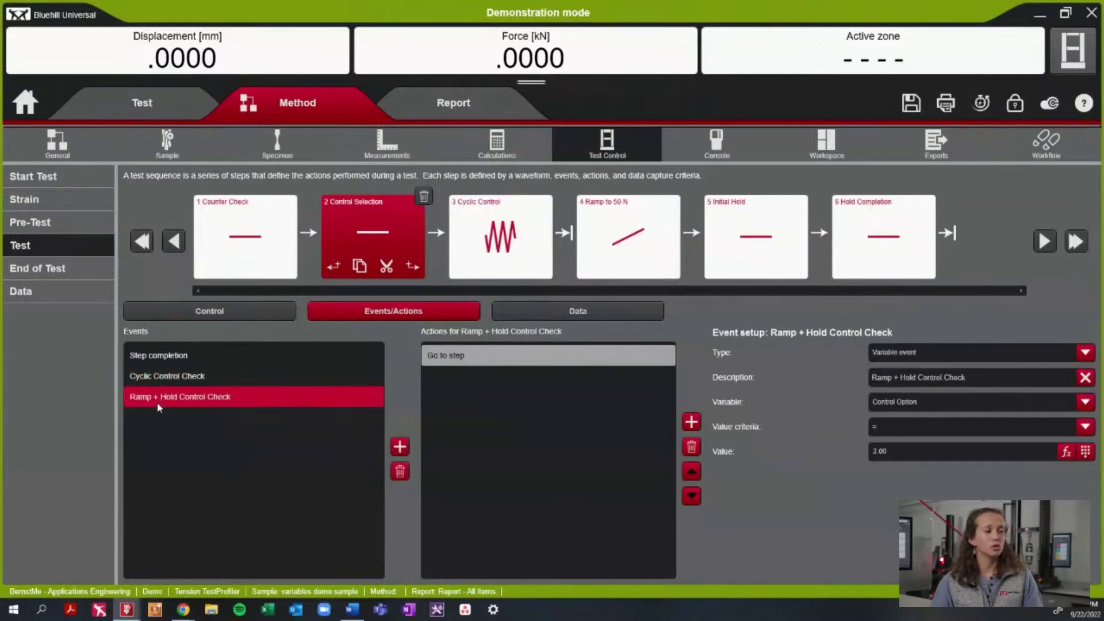
Review the Go to step action of the Cyclic Control Check event, and reopen the Ramp + Hold Control Check event setup
left_click(203, 379)
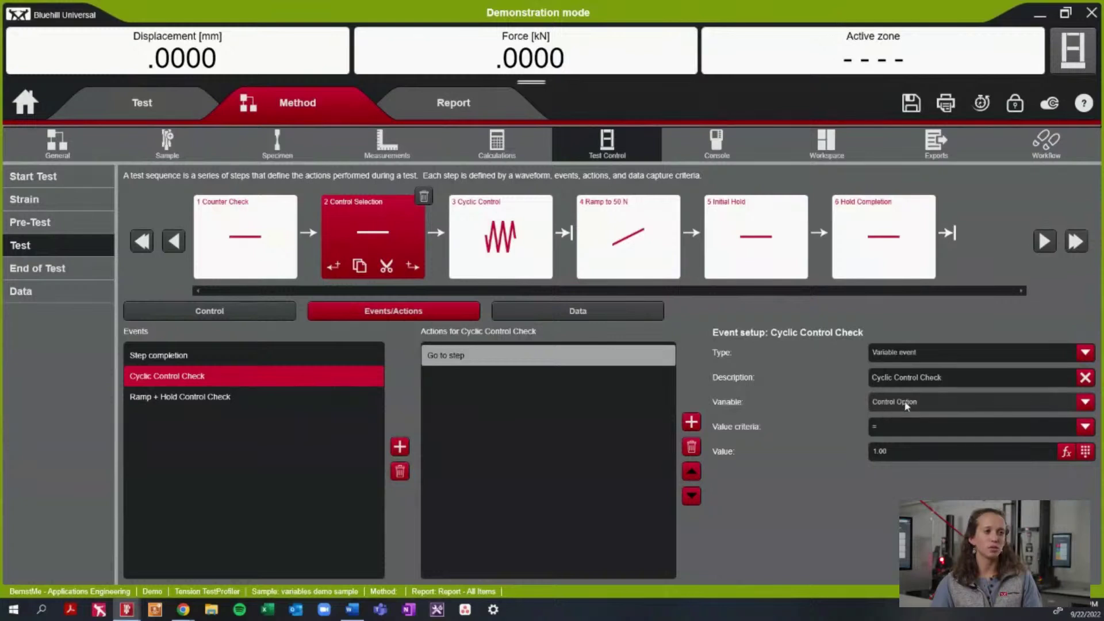
left_click(463, 357)
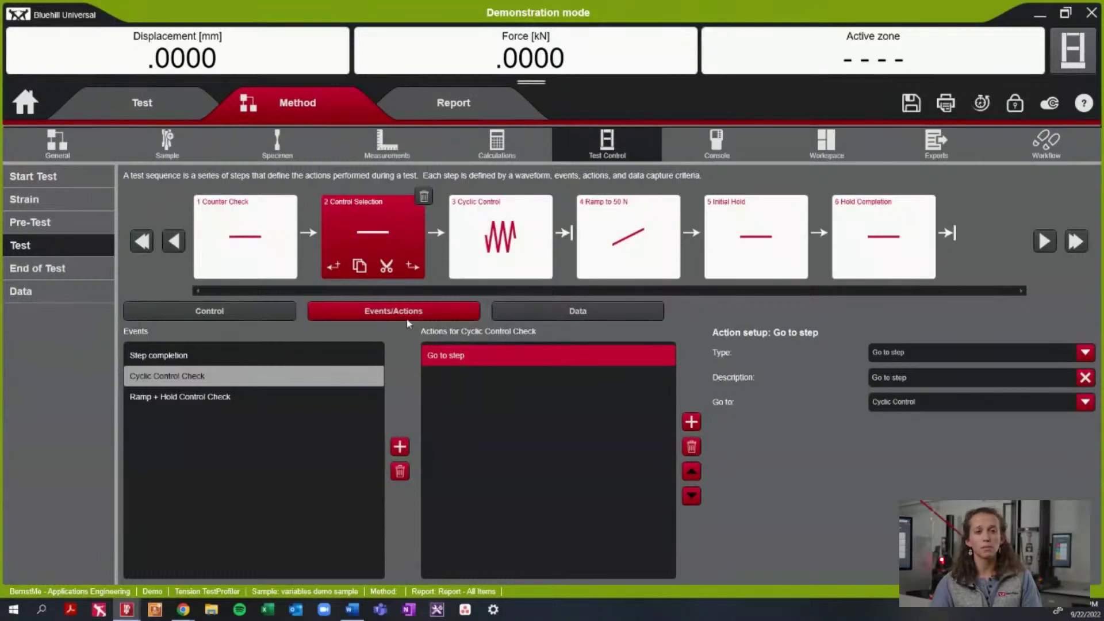
left_click(198, 399)
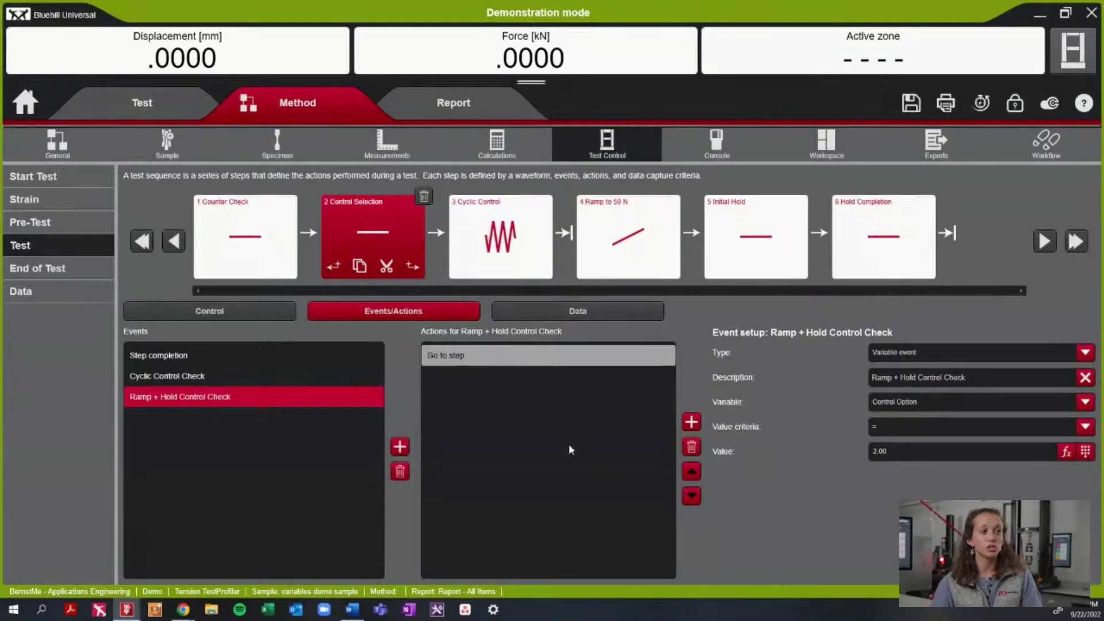
Review the Go to step action of the Ramp + Hold Control Check event and the control settings of the Ramp to 50 N step
left_click(482, 360)
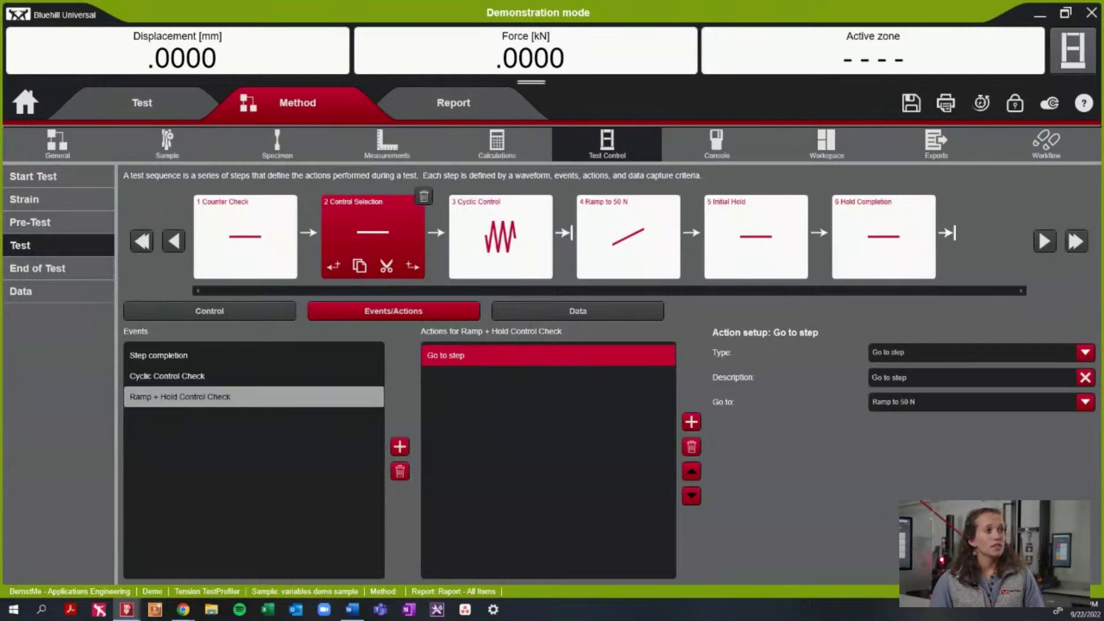
left_click(661, 235)
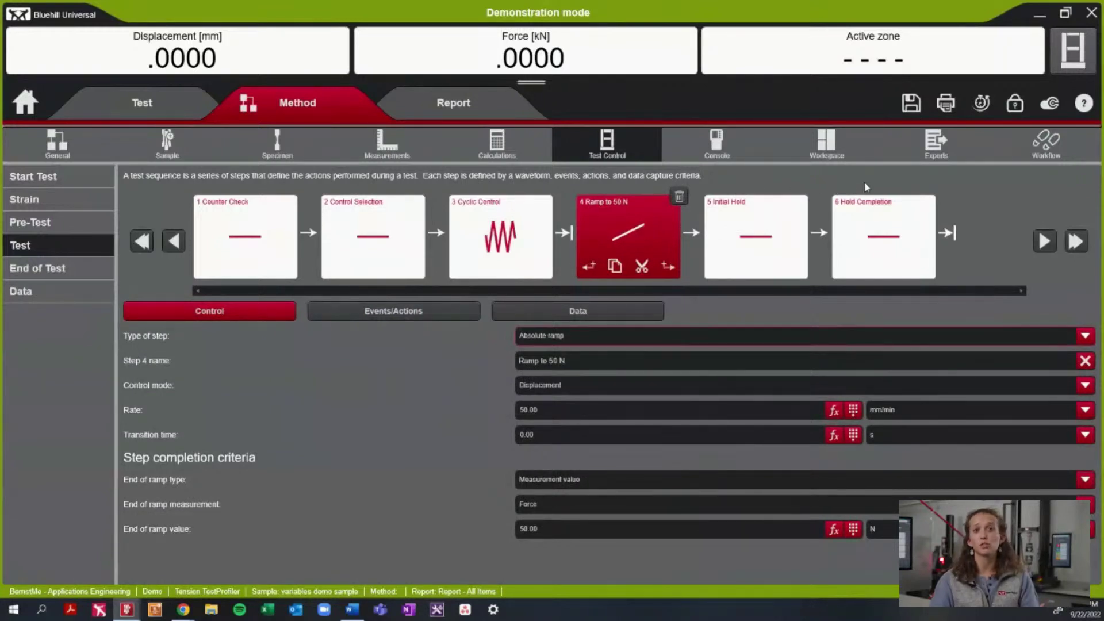
Examine the Initial Hold step's control settings and the setup of its Load Drop Check event
left_click(761, 211)
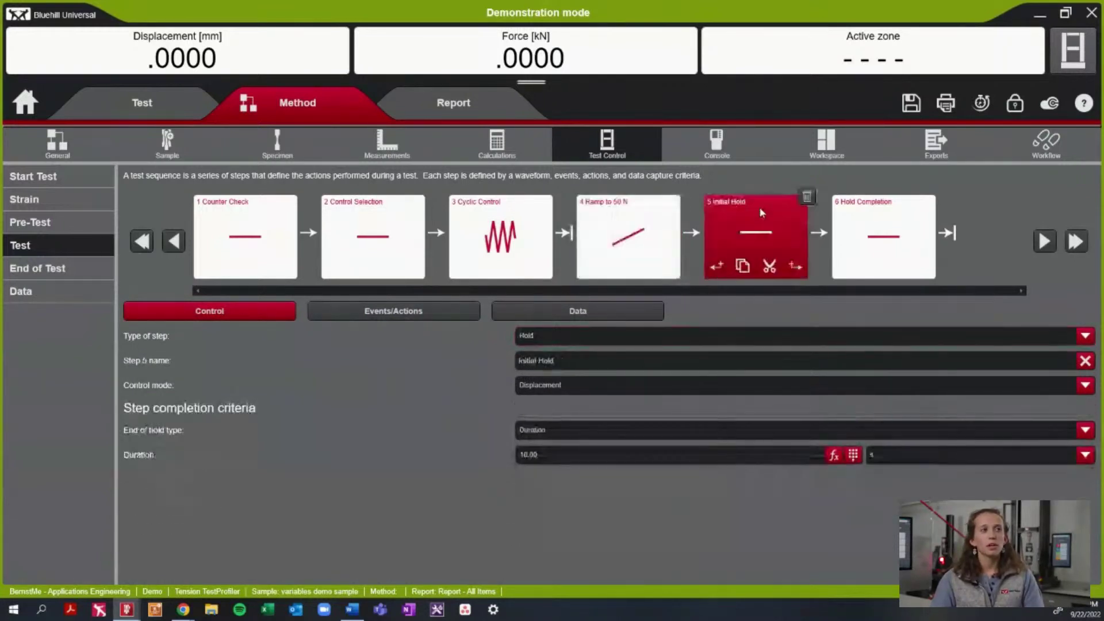
left_click(386, 312)
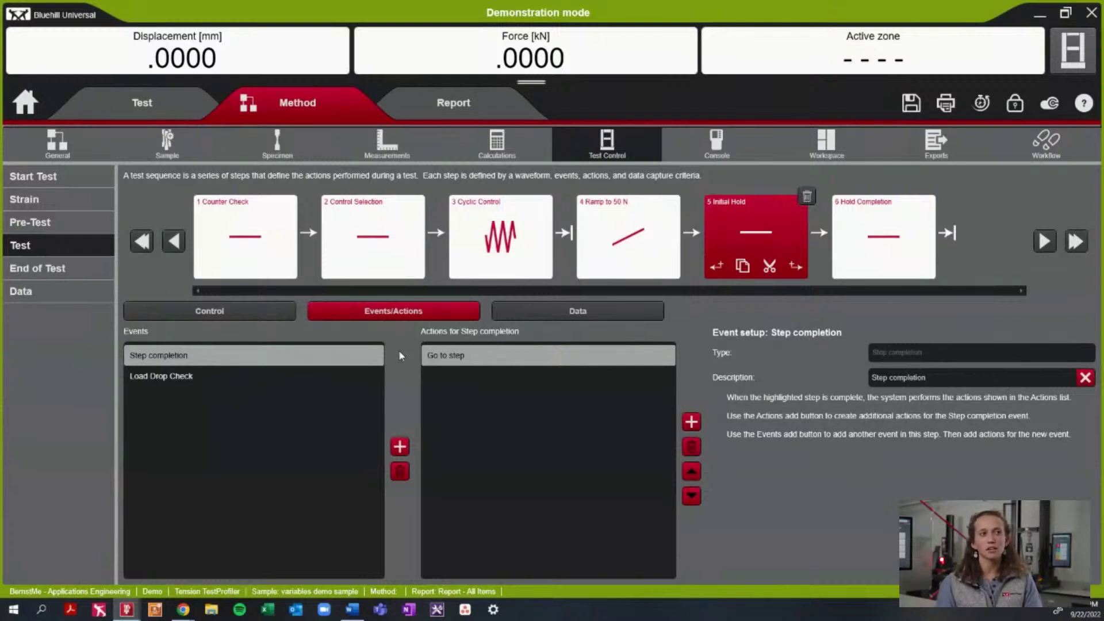
left_click(183, 380)
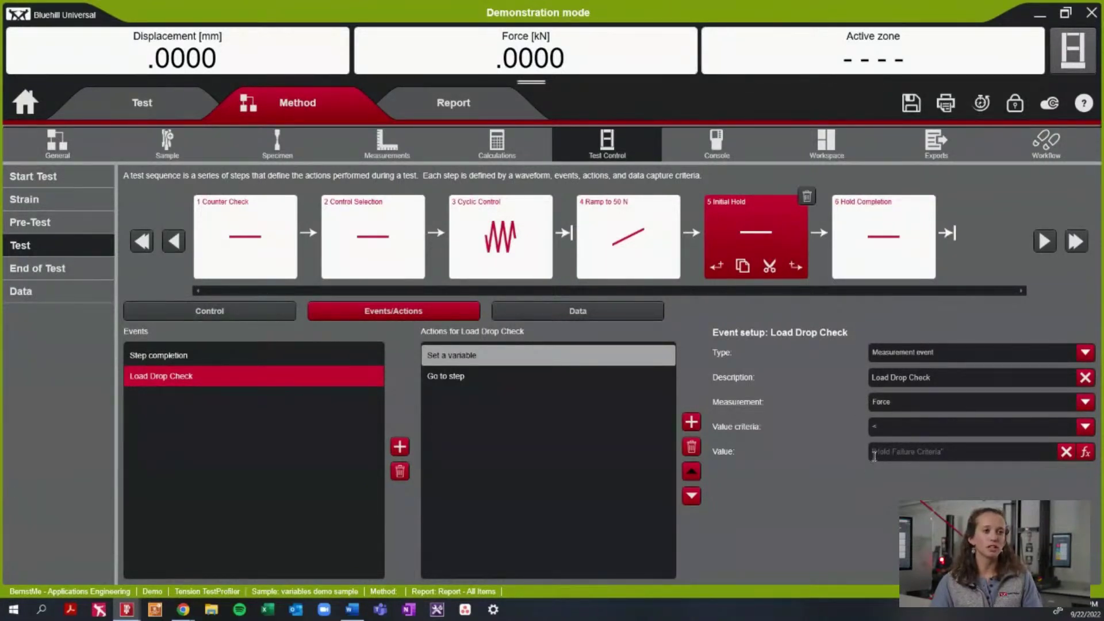
View the Hold Failure Criteria input in the test workflow's Start Sample stage, and return to the Load Drop Check event in the method
left_click(165, 104)
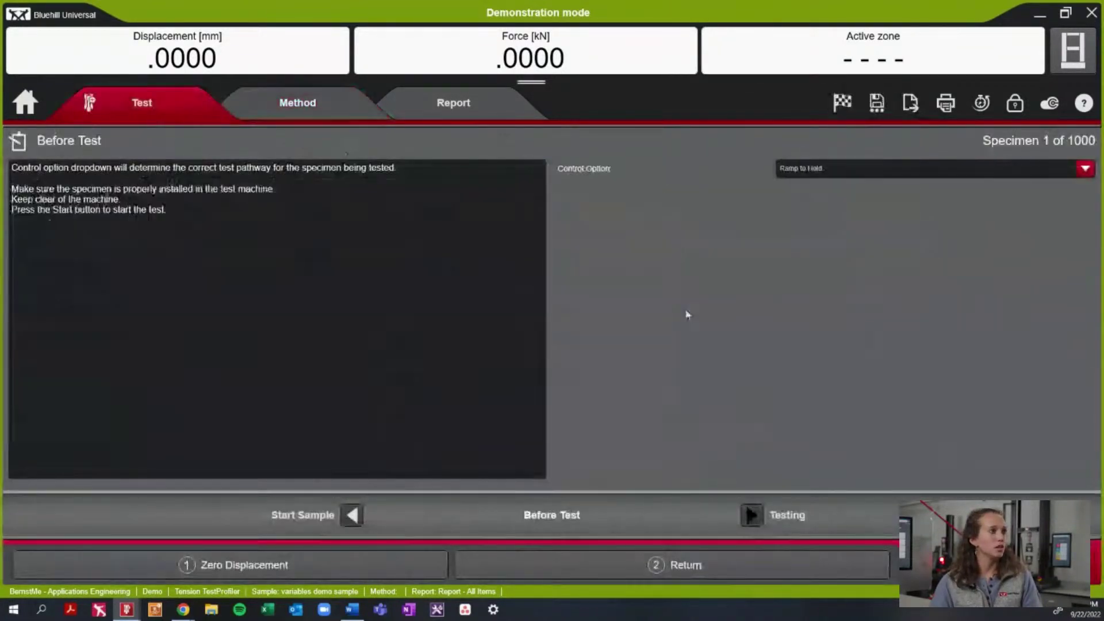
left_click(351, 517)
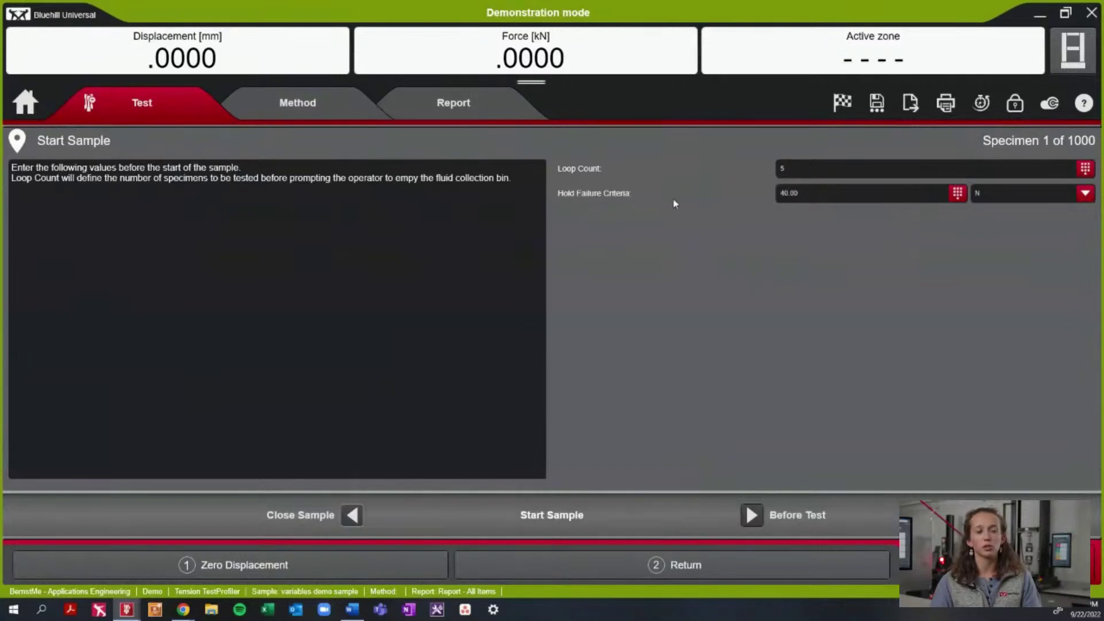
left_click(332, 117)
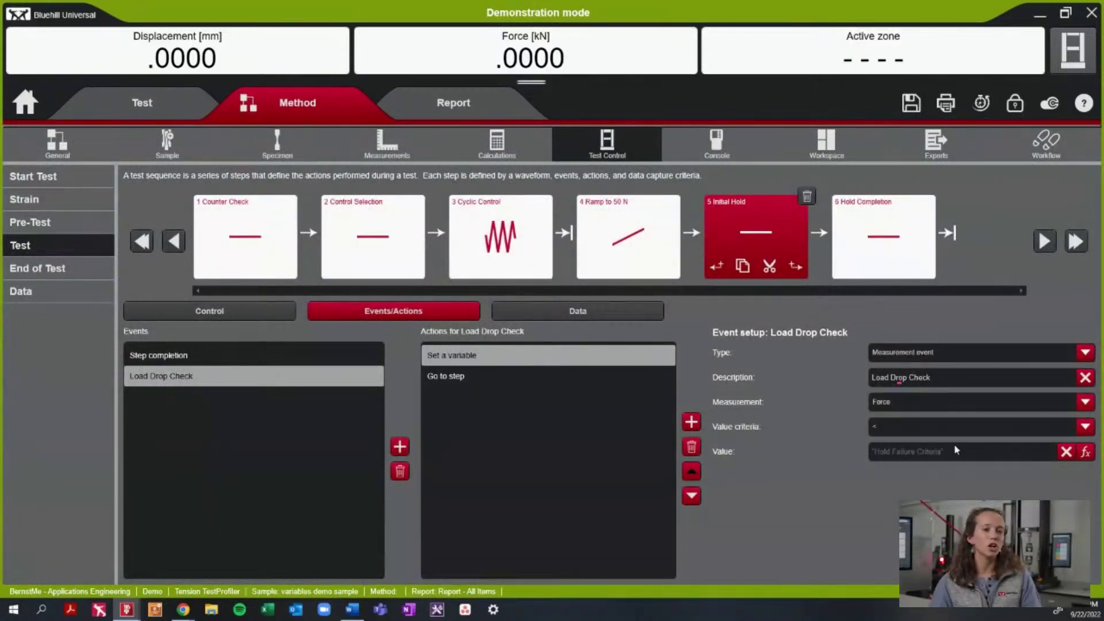
Inspect the Load Drop Check event's Set a variable action and the Device Pass/Fail user calculation's logic settings
left_click(460, 354)
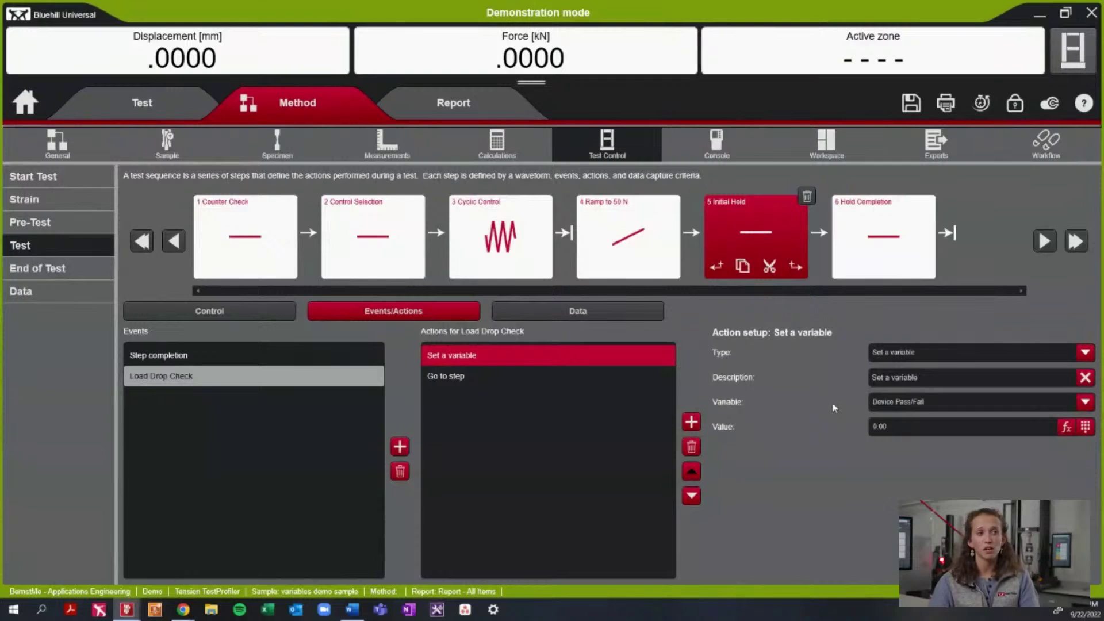
left_click(519, 136)
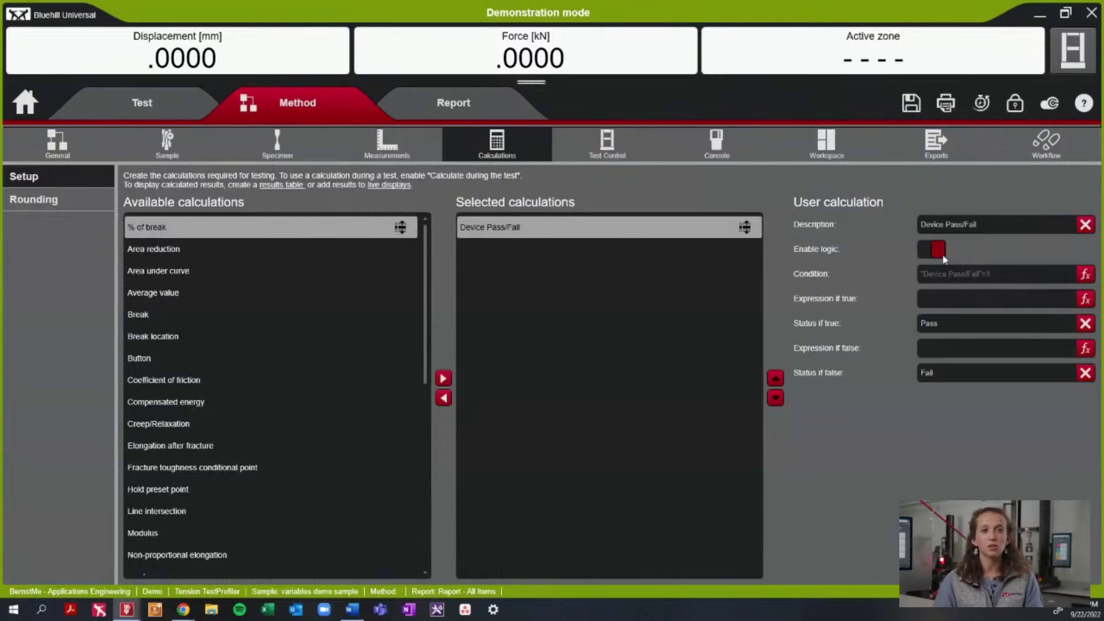
Return to the test sequence and view the control settings of the Hold Completion step
left_click(608, 157)
left_click(880, 218)
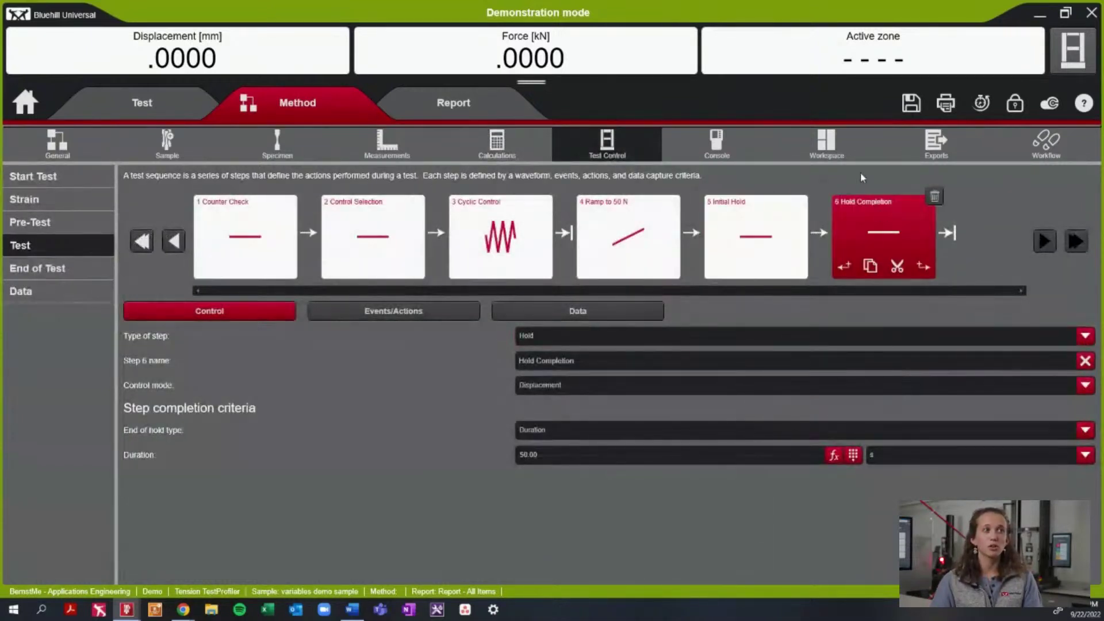